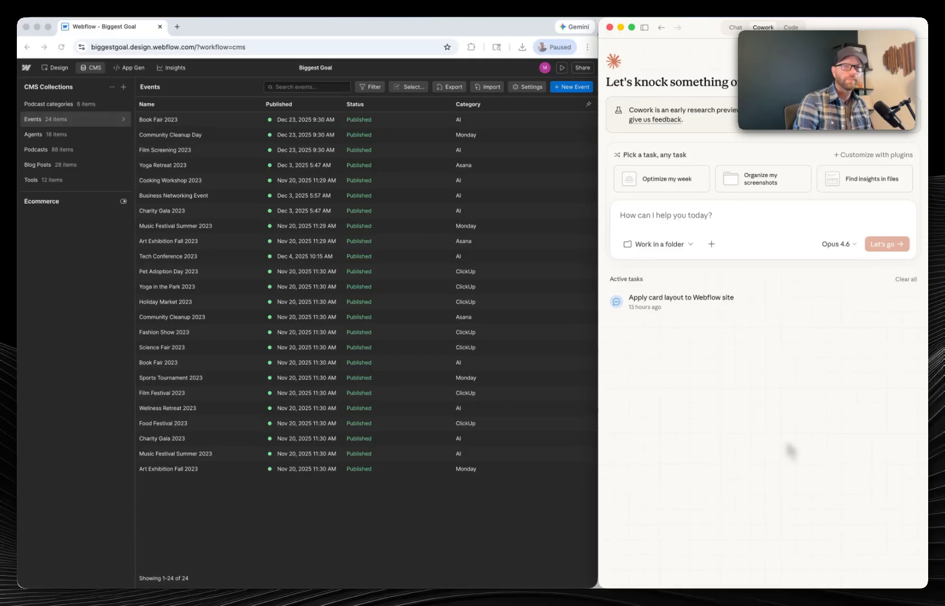
- Ask Claude Cowork whether it can see the event calendar in the Biggest Goal Webflow account, naming Events as the CMS database
{"action": "left_click", "coordinate": [673, 228]}
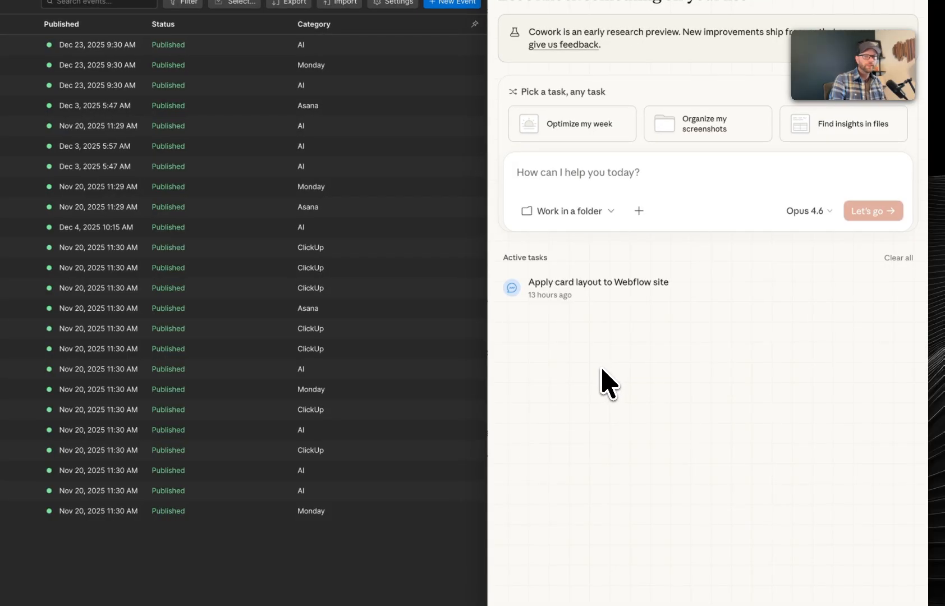
{"action": "left_click", "coordinate": [557, 181]}
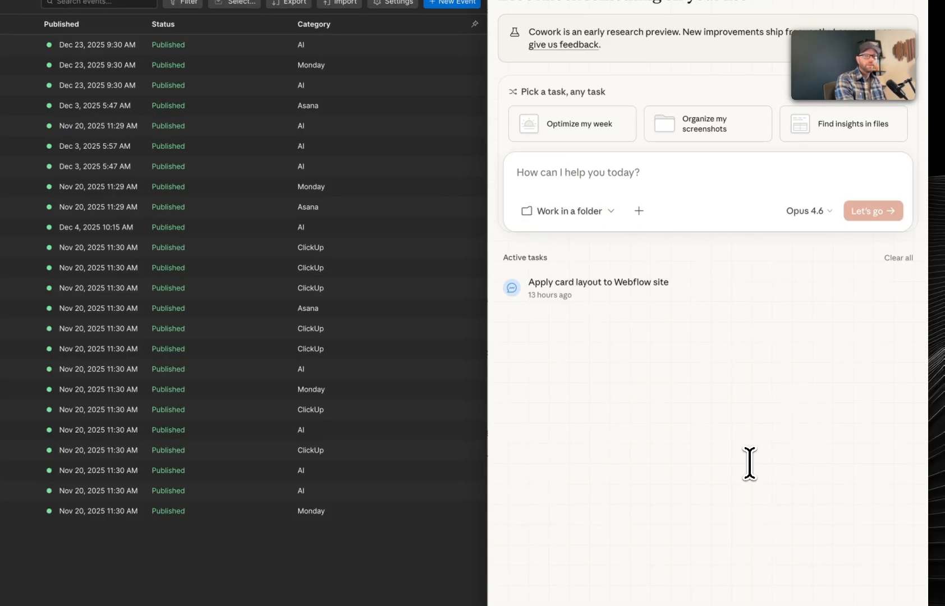
{"action": "type", "text": "Can you see my event calendar in my Biggest Goal webflow account. The CMS ta"}
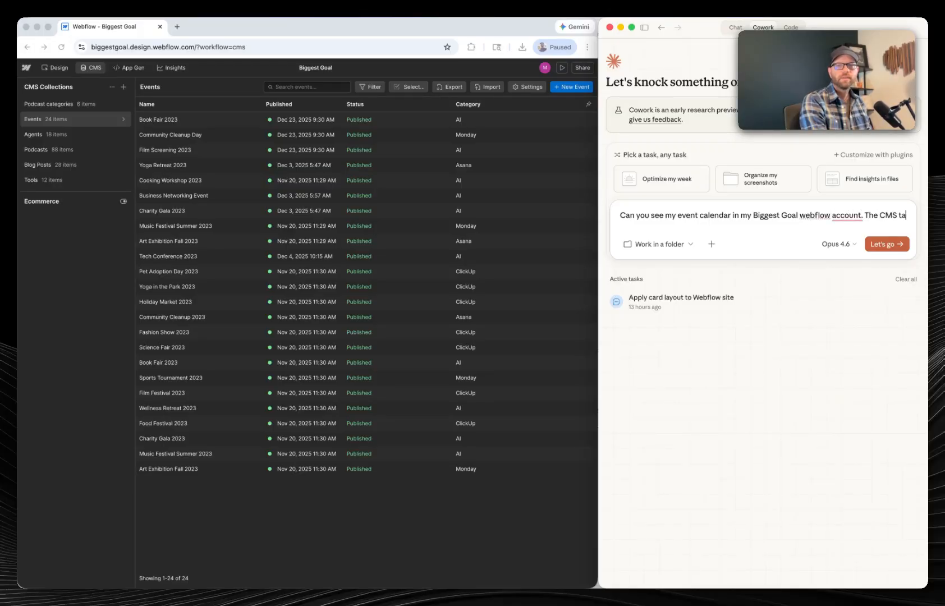
{"action": "type", "text": "database is called Events."}
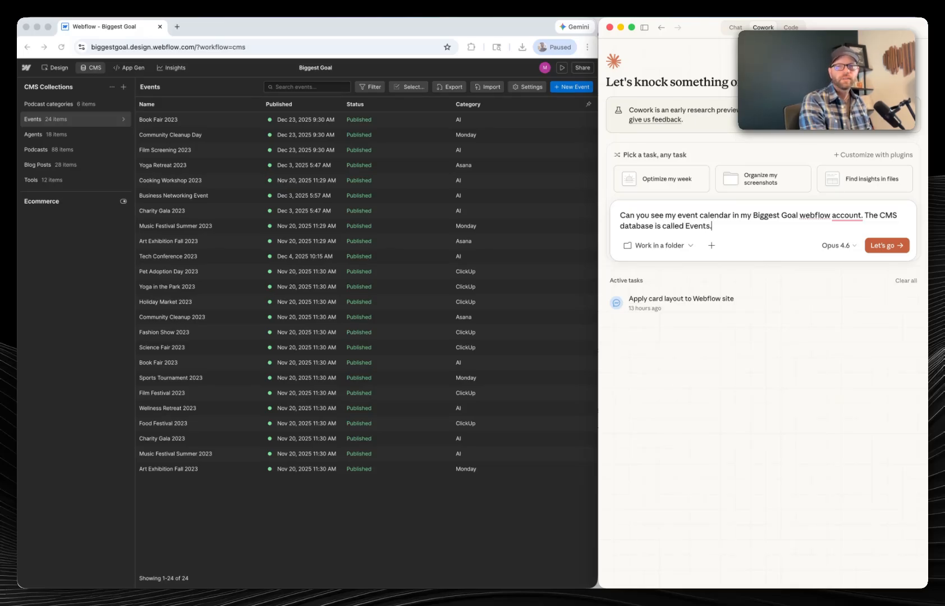
{"action": "key", "text": "Return"}
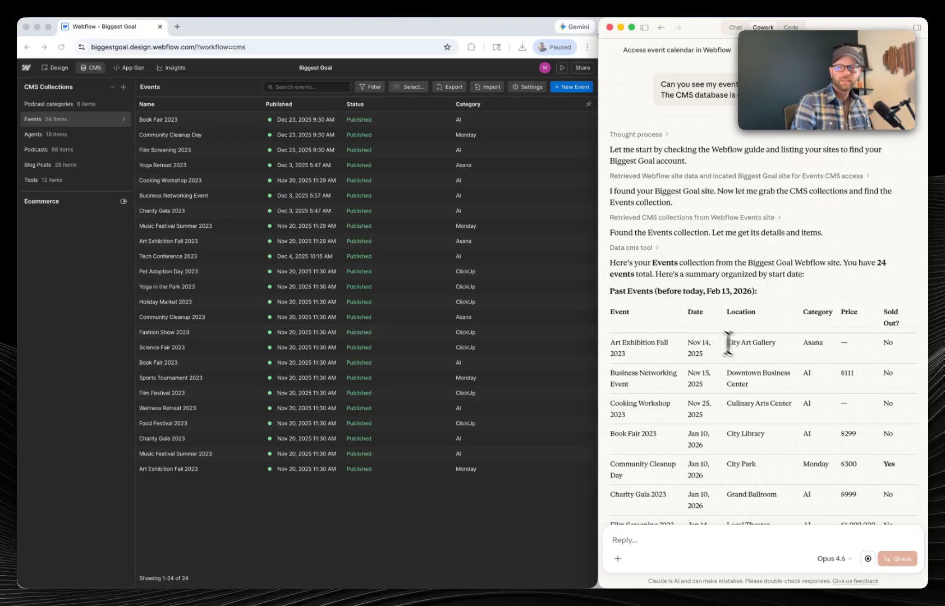
- Ask Claude to remove all the test entries and choose to delete all 24 events in the Events collection
{"action": "scroll", "coordinate": [748, 351], "scroll_direction": "up", "scroll_amount": 3}
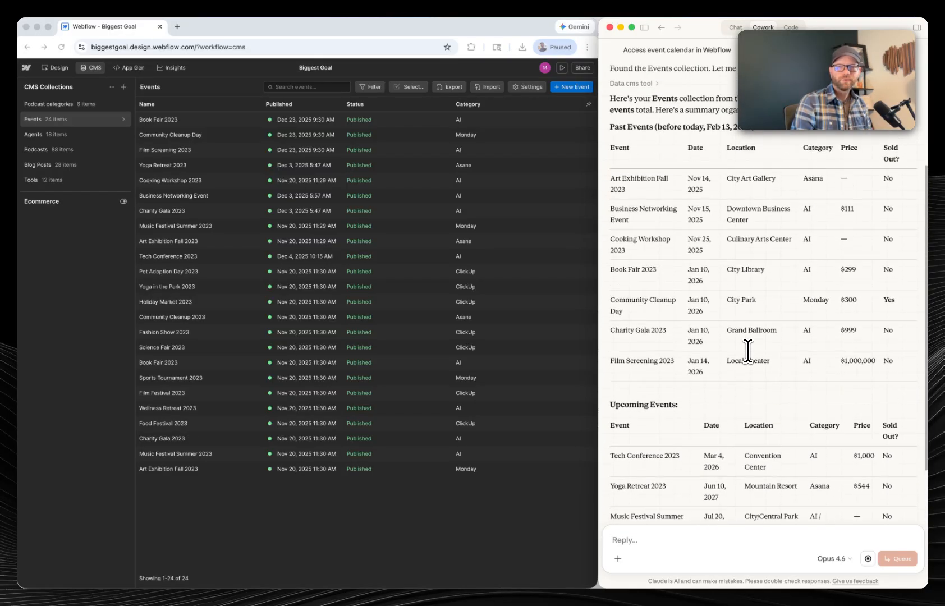
{"action": "scroll", "coordinate": [662, 295], "scroll_direction": "down", "scroll_amount": 15}
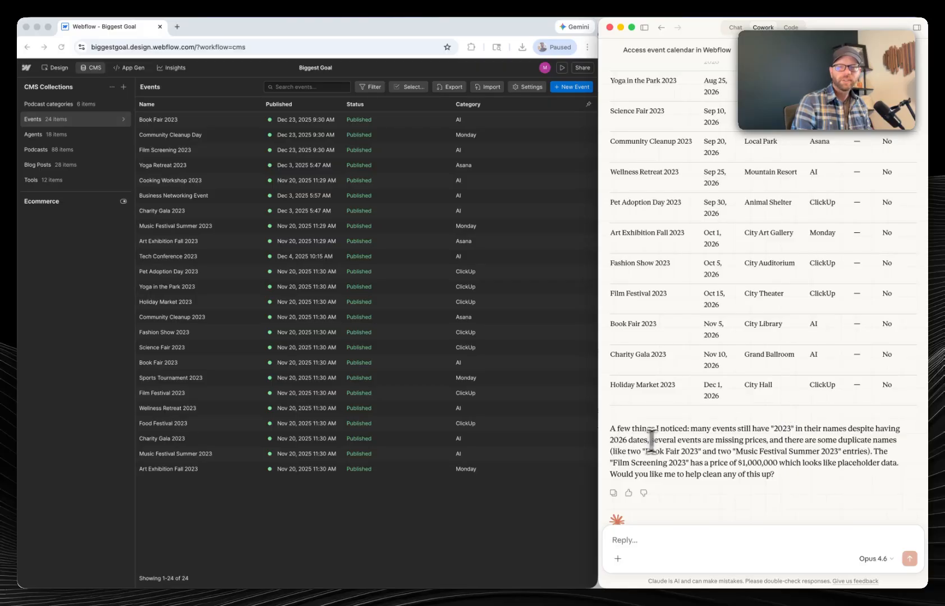
{"action": "scroll", "coordinate": [687, 443], "scroll_direction": "down", "scroll_amount": 2}
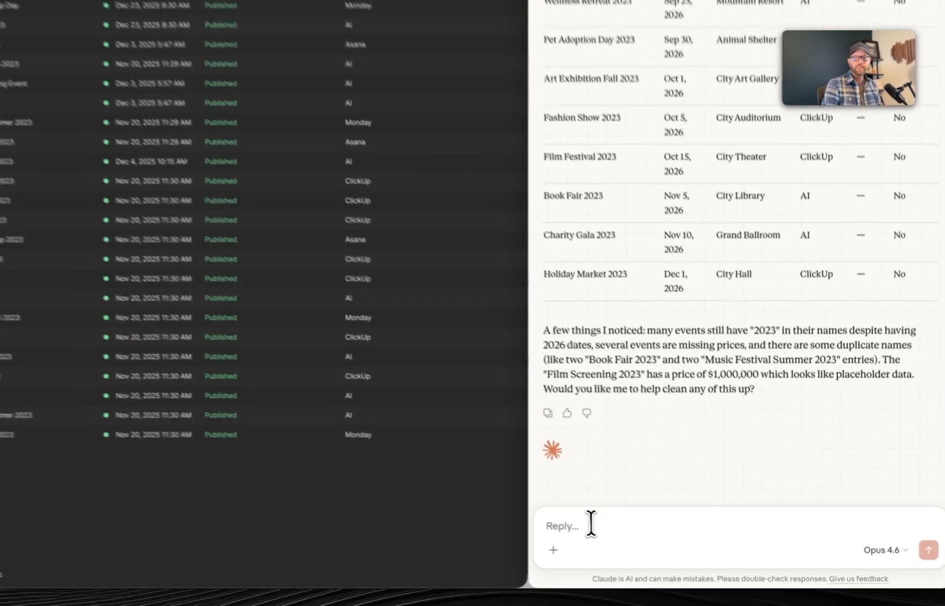
{"action": "type", "text": "Yes"}
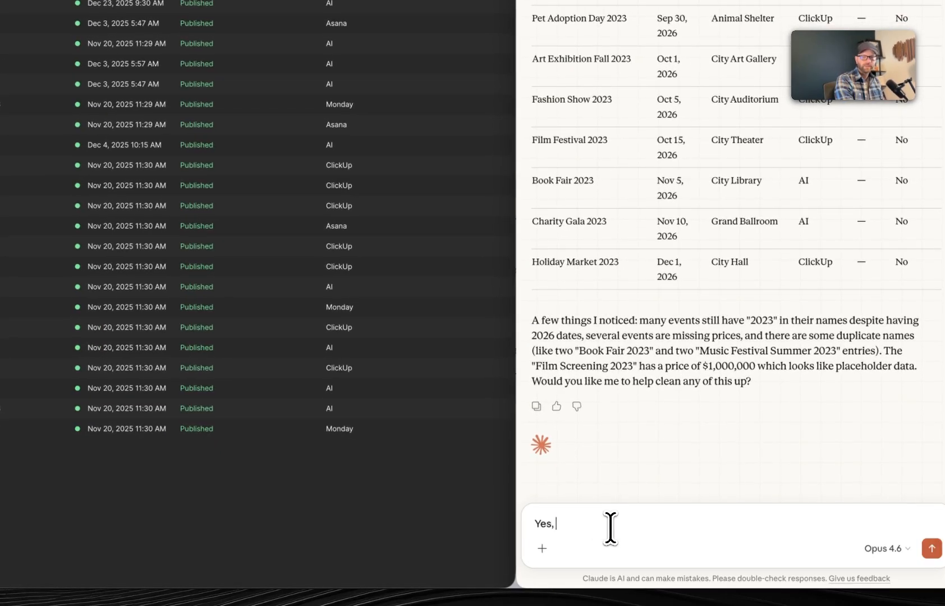
{"action": "type", "text": ", ca"}
{"action": "type", "text": "n you "}
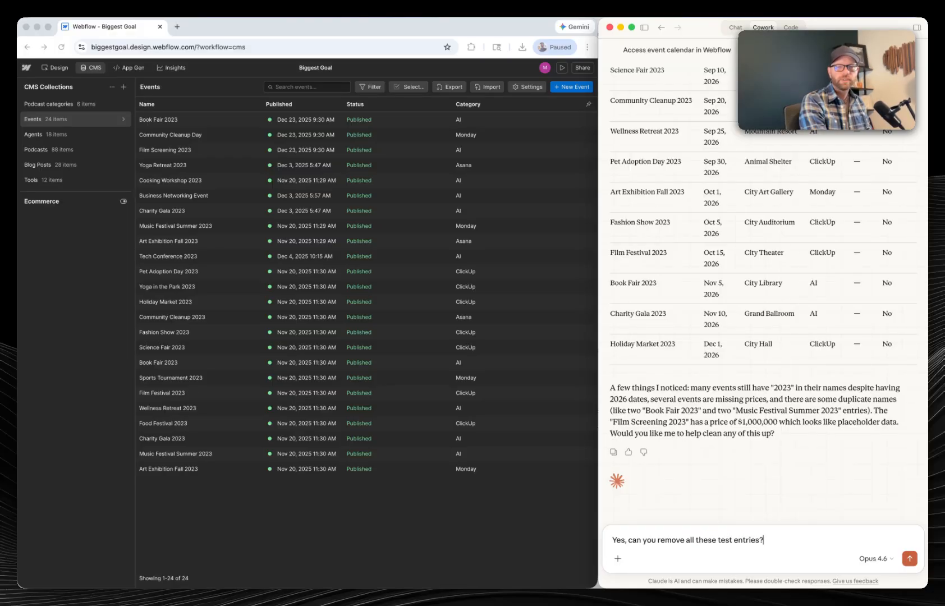
{"action": "type", "text": "remove all these test entries?"}
{"action": "key", "text": "Return"}
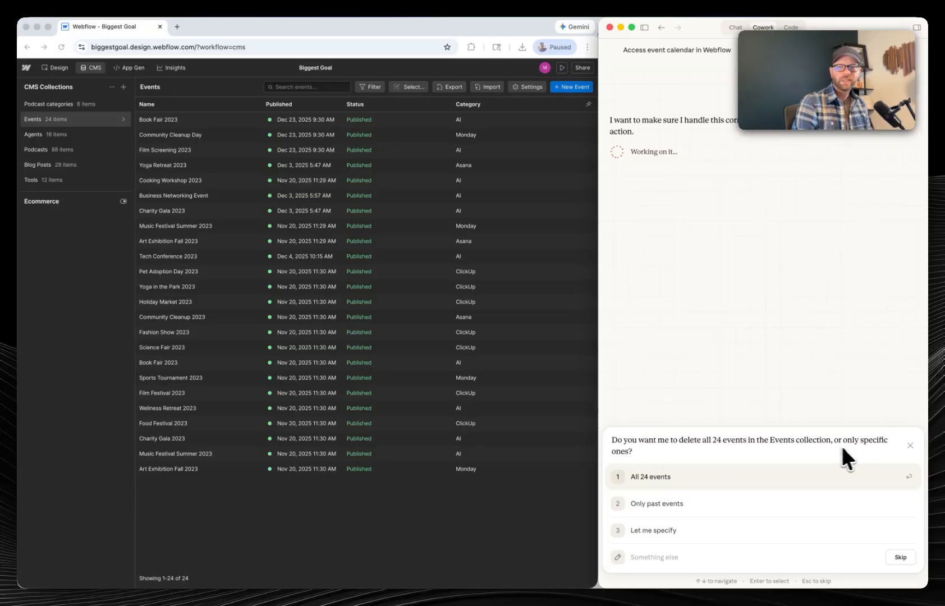
{"action": "left_click", "coordinate": [671, 477]}
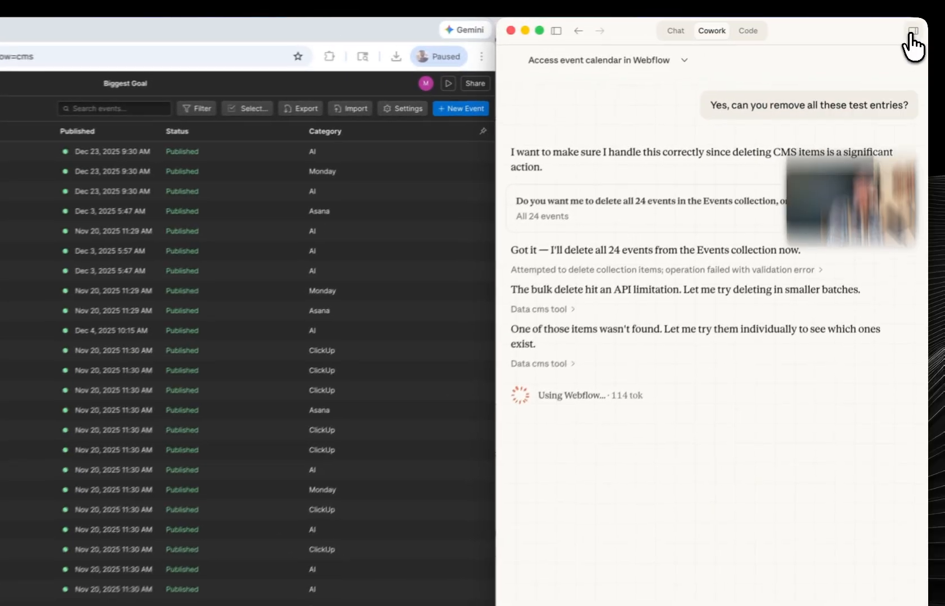
- Check Claude's deletion progress, then reload the Webflow CMS and open the Events collection to verify the removal
{"action": "left_click", "coordinate": [916, 26]}
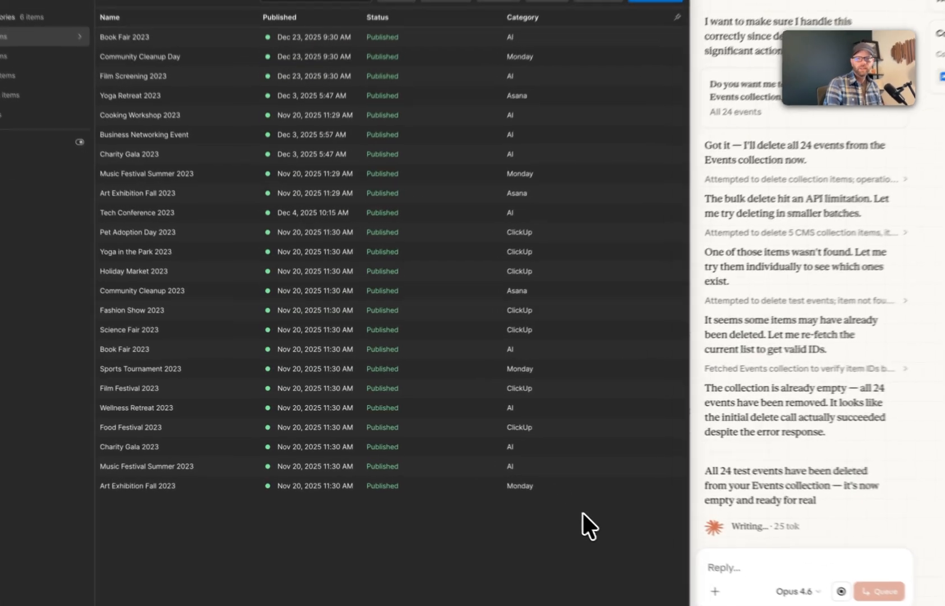
{"action": "left_click", "coordinate": [517, 492]}
{"action": "key", "text": "super+r"}
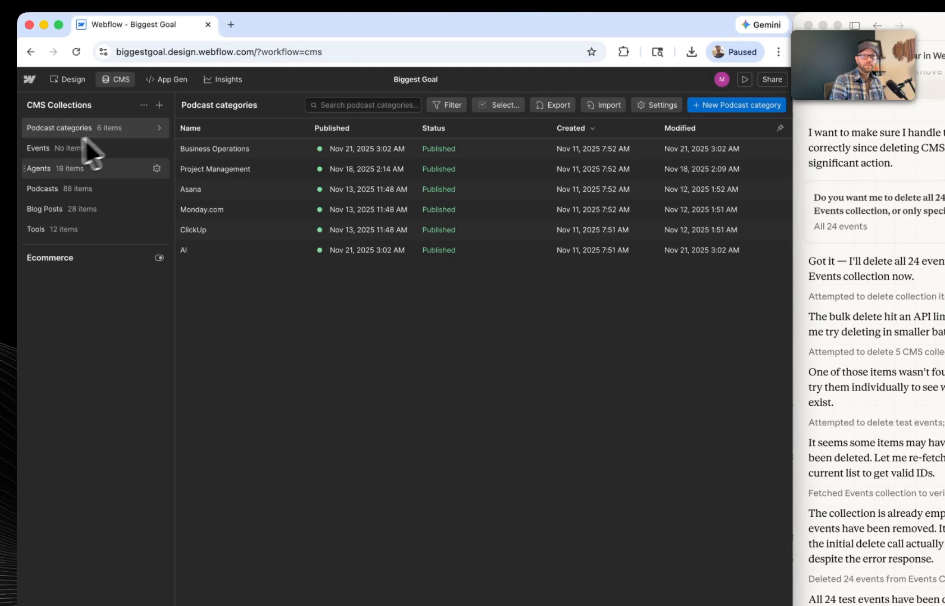
{"action": "left_click", "coordinate": [47, 146]}
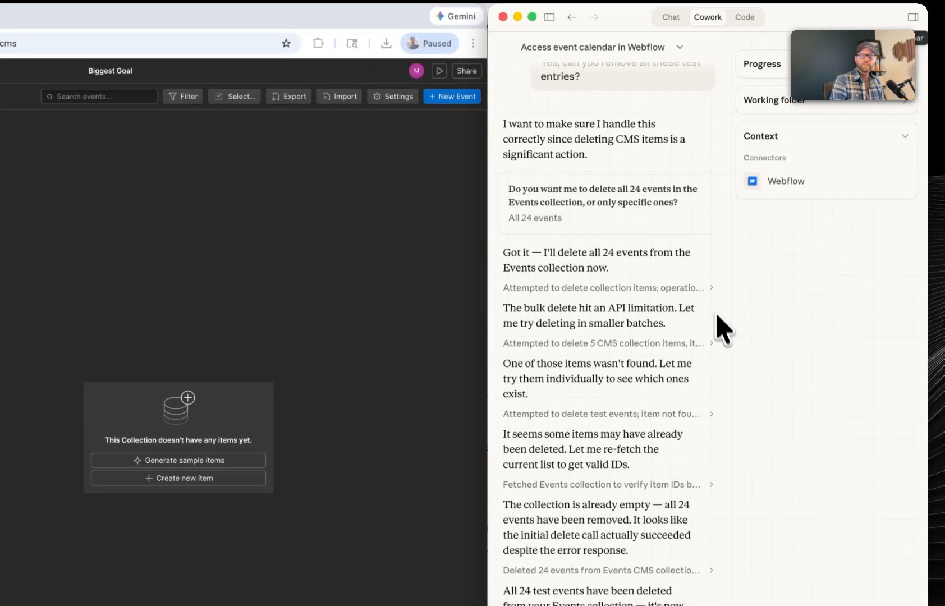
{"action": "left_click", "coordinate": [913, 22]}
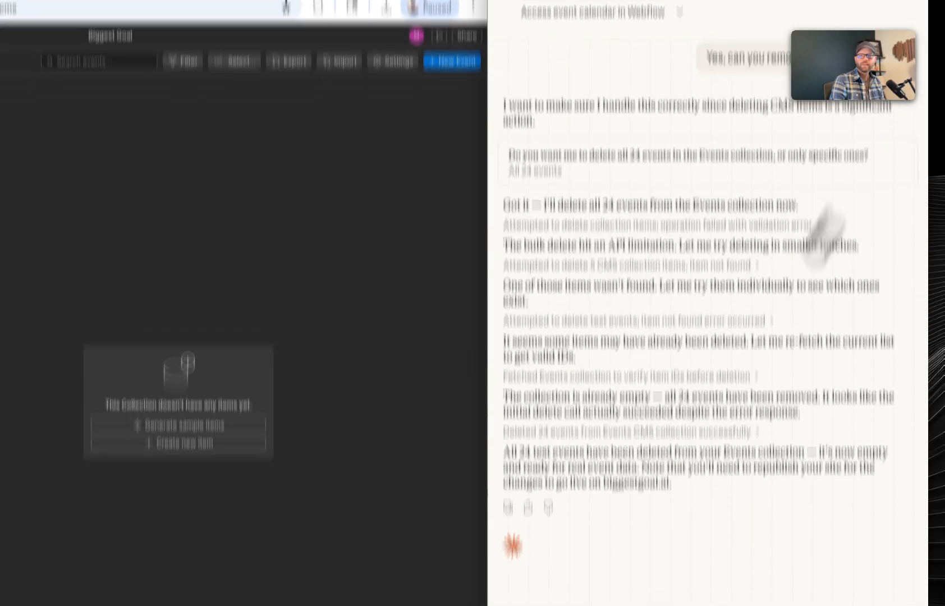
- Ask Claude to add a four-week AI agents RAG N8N cohort to the CMS, with Tuesday sessions from March 3rd, and dismiss its follow-up questions
{"action": "left_click", "coordinate": [578, 516]}
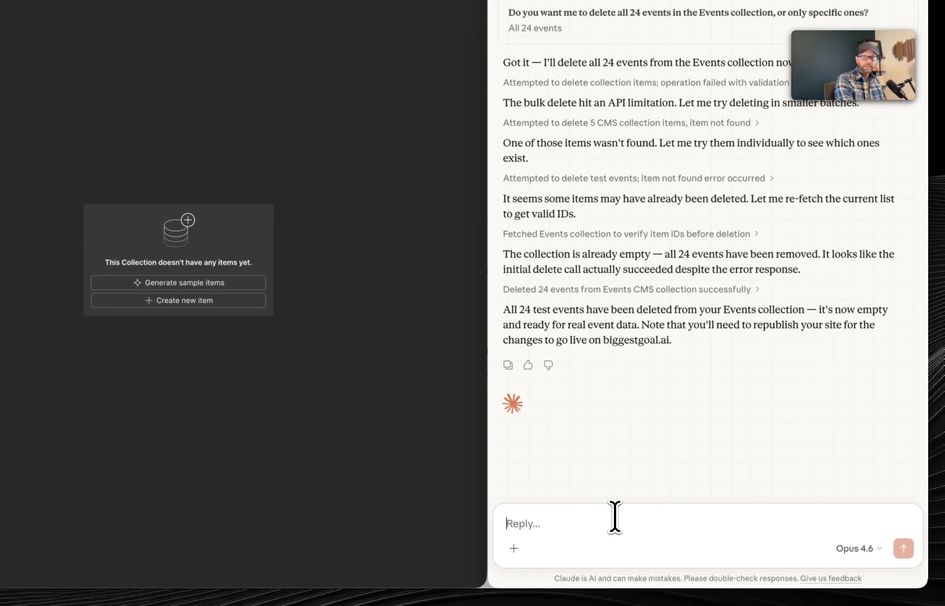
{"action": "key", "text": "fn"}
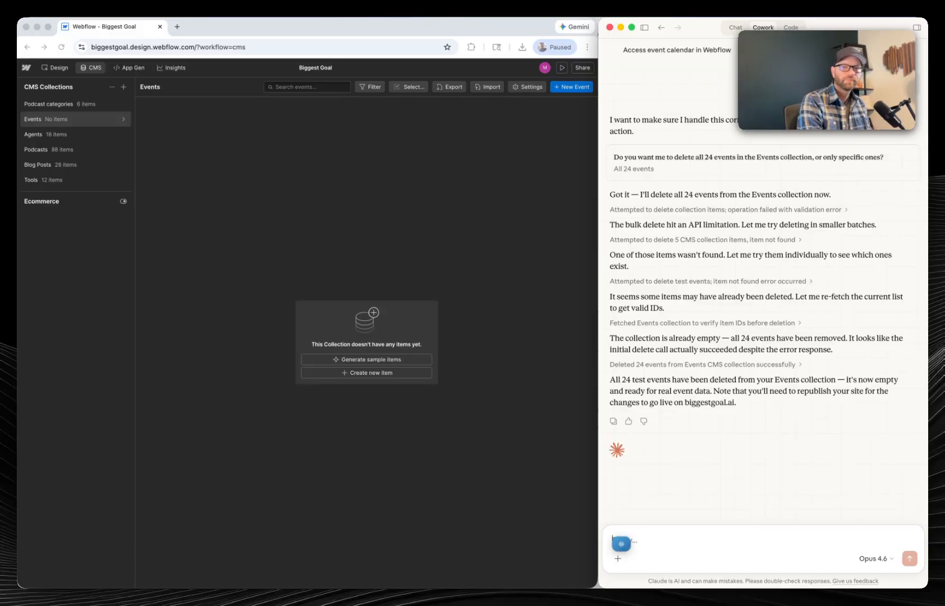
{"action": "key", "text": "Return"}
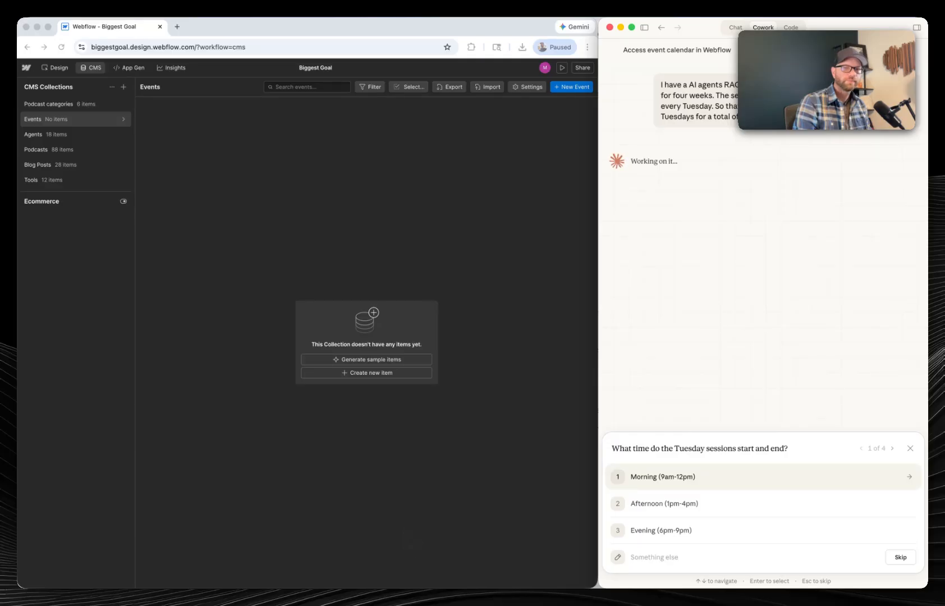
{"action": "key", "text": "Escape"}
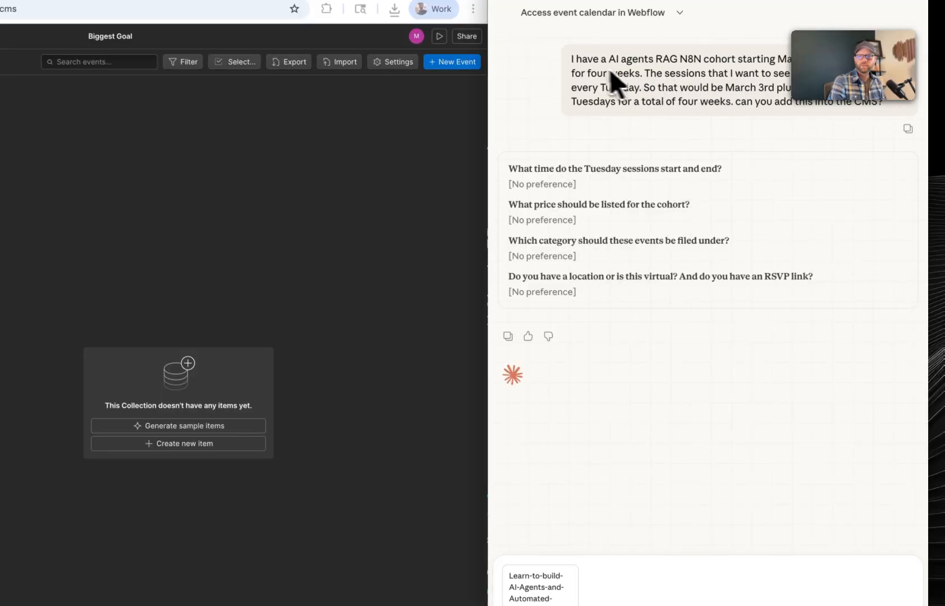
- Resend the cohort request with Learn-to-build-AI-Agents-and-Automated-Workflows.pdf attached, adding a note about the PDF below the original text
{"action": "left_click_drag", "start_coordinate": [572, 59], "coordinate": [899, 107]}
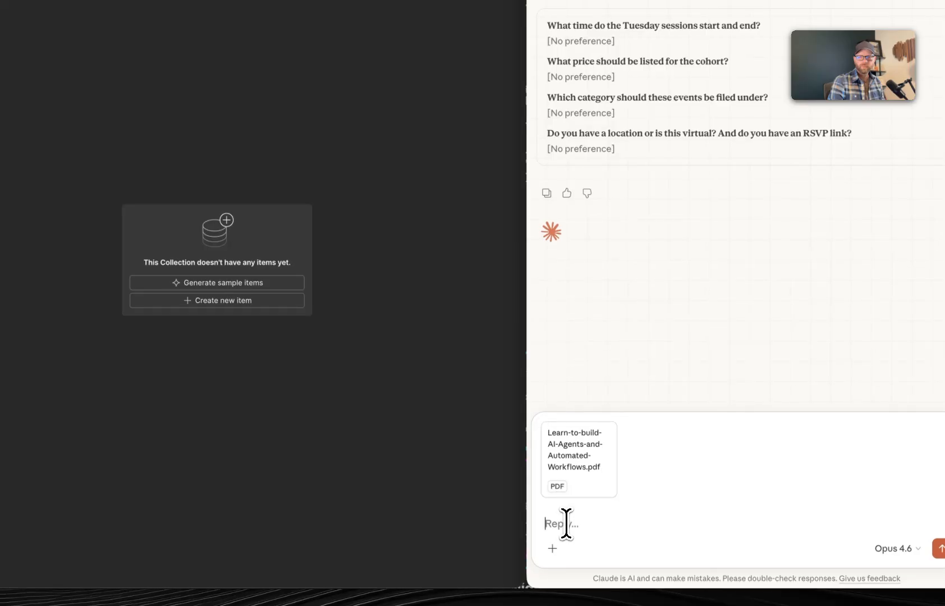
{"action": "type", "text": "I have a AI agents RAG N8N cohort starting March 2nd. It's going to go for four weeks. The sessions that I want to see on the calendar are every Tuesday. So that would be March 3rd plus the next three Tuesdays for a total of four weeks. can you add this into the CMS?"}
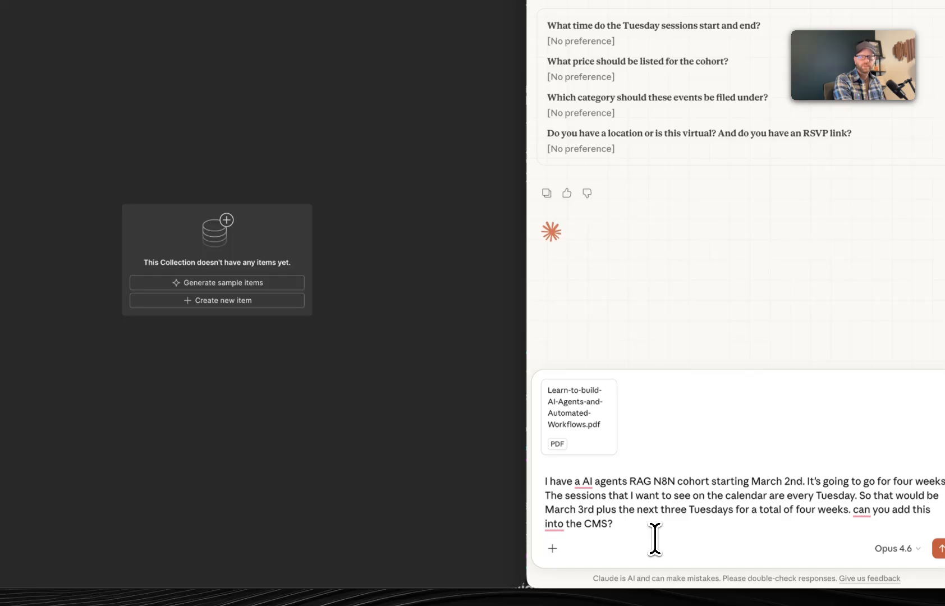
{"action": "key", "text": "shift+Return"}
{"action": "key", "text": "shift+Return"}
{"action": "key", "text": "fn"}
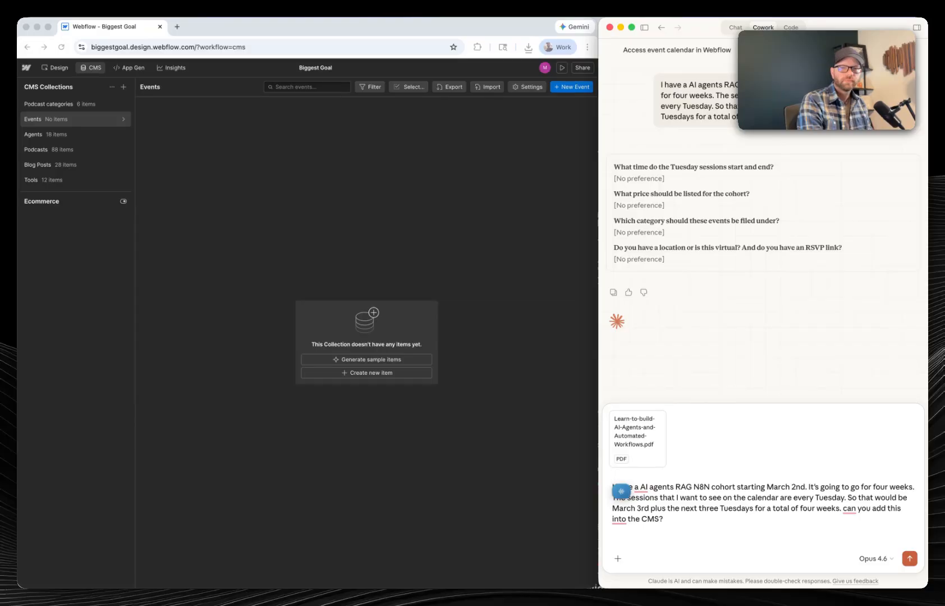
{"action": "key", "text": "Return"}
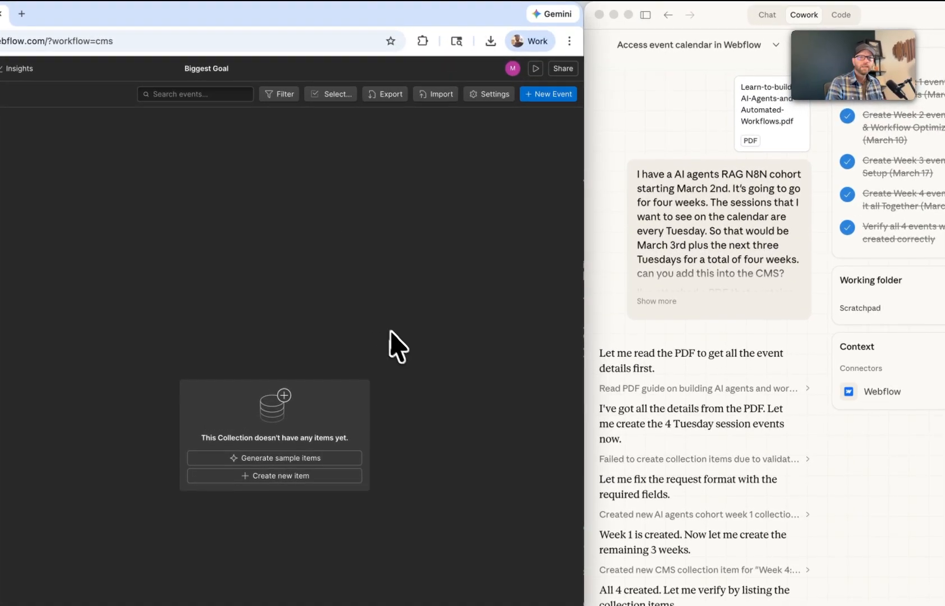
- Reload the Webflow CMS and reopen the Events collection to check the newly added cohort sessions
{"action": "key", "text": "super+r"}
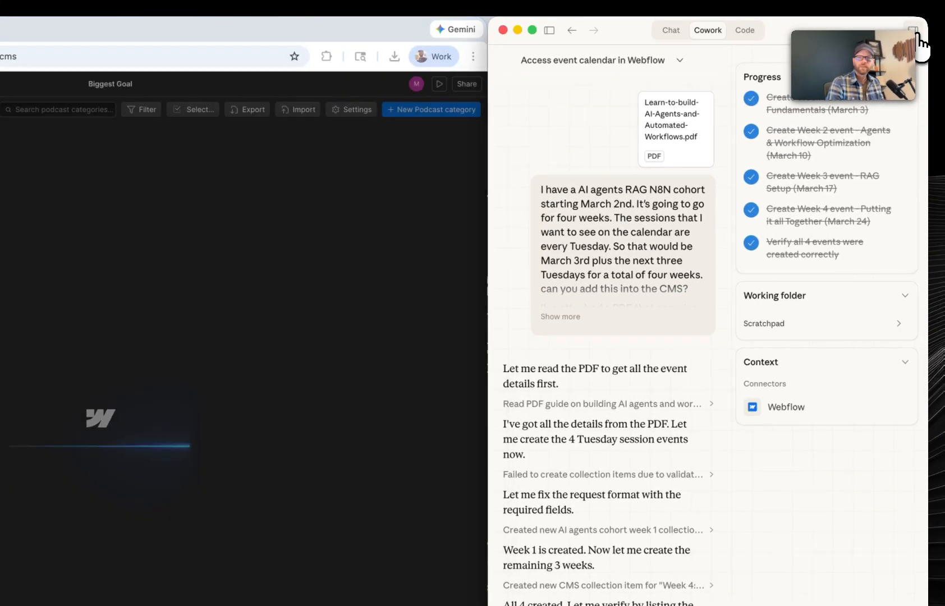
{"action": "left_click", "coordinate": [916, 29]}
{"action": "left_click", "coordinate": [50, 119]}
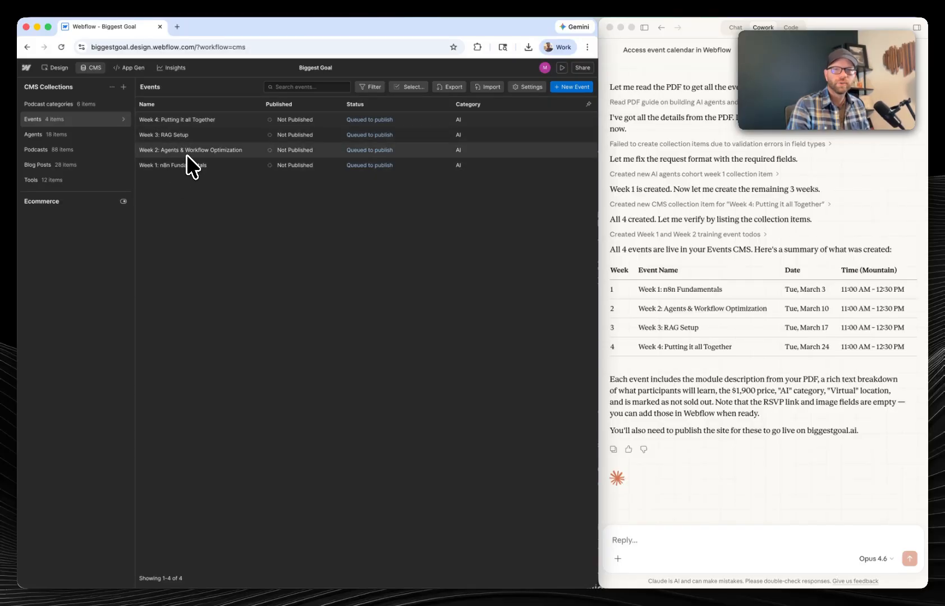
- Open the Week 1: n8n Fundamentals event and review its dates, description, category, price and remaining fields
{"action": "left_click", "coordinate": [208, 196]}
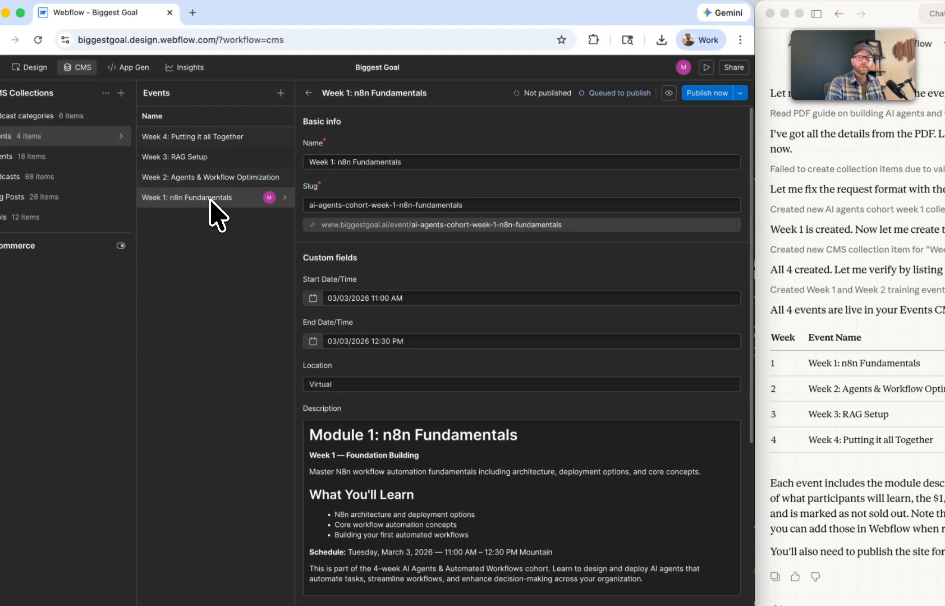
{"action": "scroll", "coordinate": [522, 308], "scroll_direction": "down", "scroll_amount": 4}
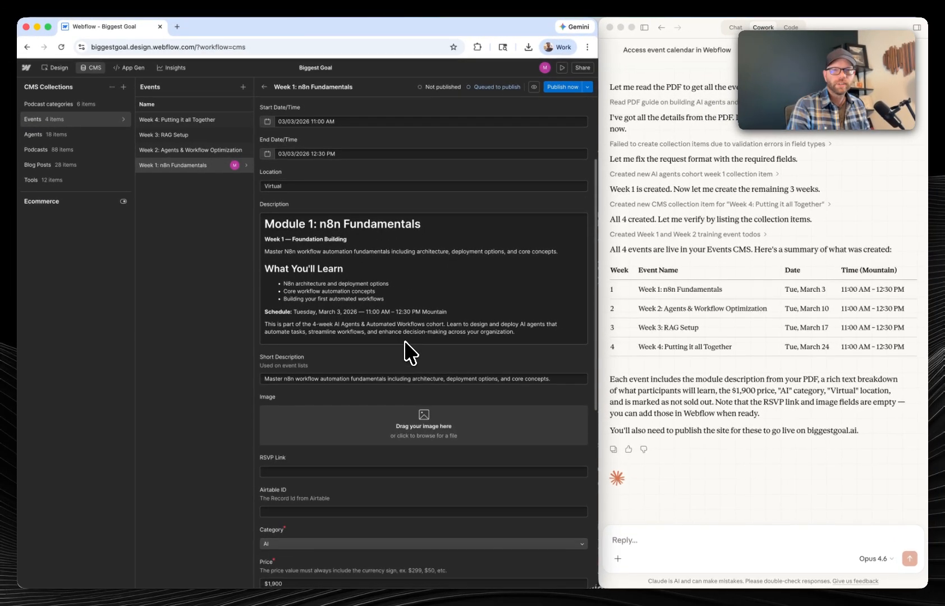
{"action": "scroll", "coordinate": [427, 315], "scroll_direction": "down", "scroll_amount": 3}
{"action": "scroll", "coordinate": [424, 305], "scroll_direction": "down", "scroll_amount": 10}
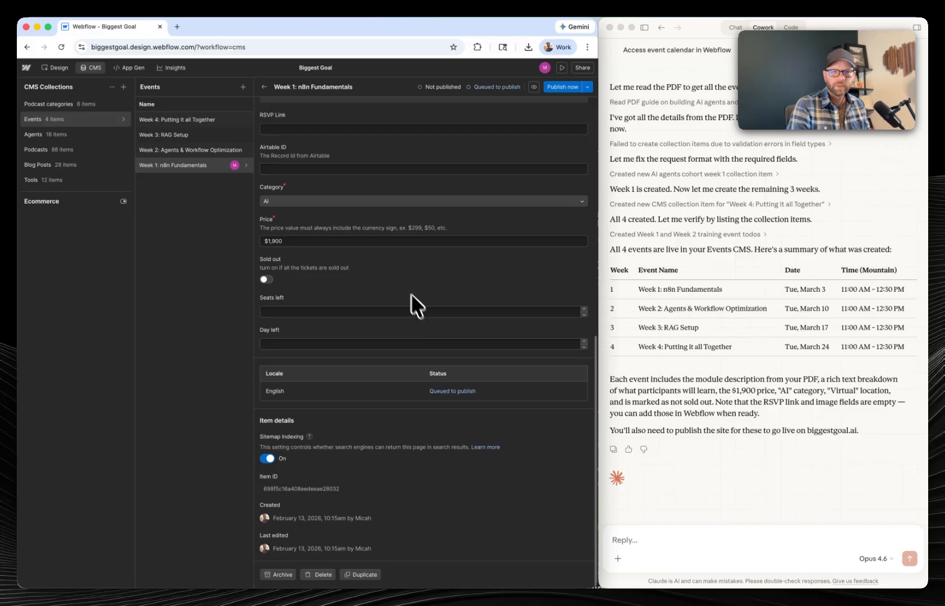
{"action": "scroll", "coordinate": [410, 294], "scroll_direction": "up", "scroll_amount": 15}
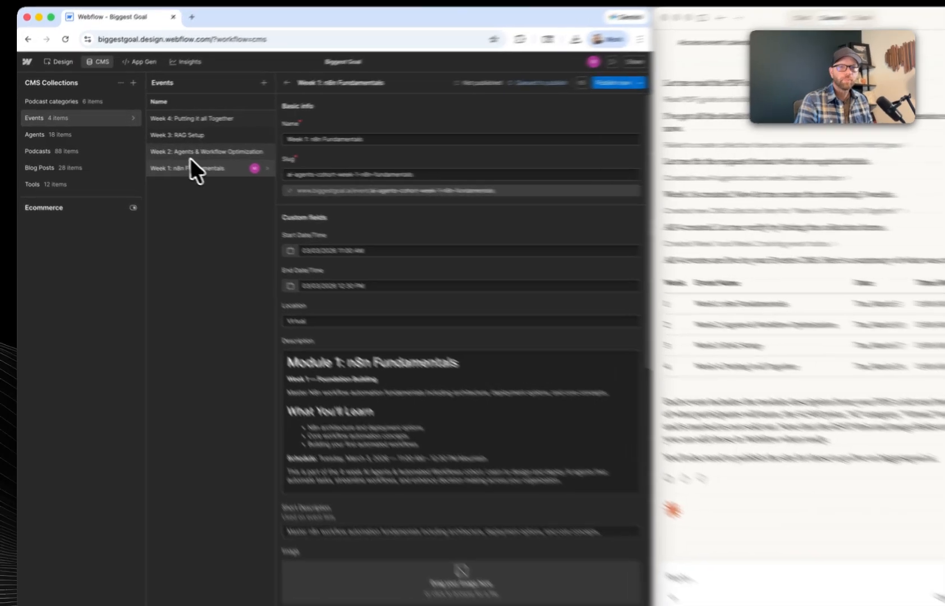
- Review the Week 2, Week 3 and Week 4 events, checking the dates, description and empty fields of Week 4: Putting it all Together
{"action": "left_click", "coordinate": [179, 150]}
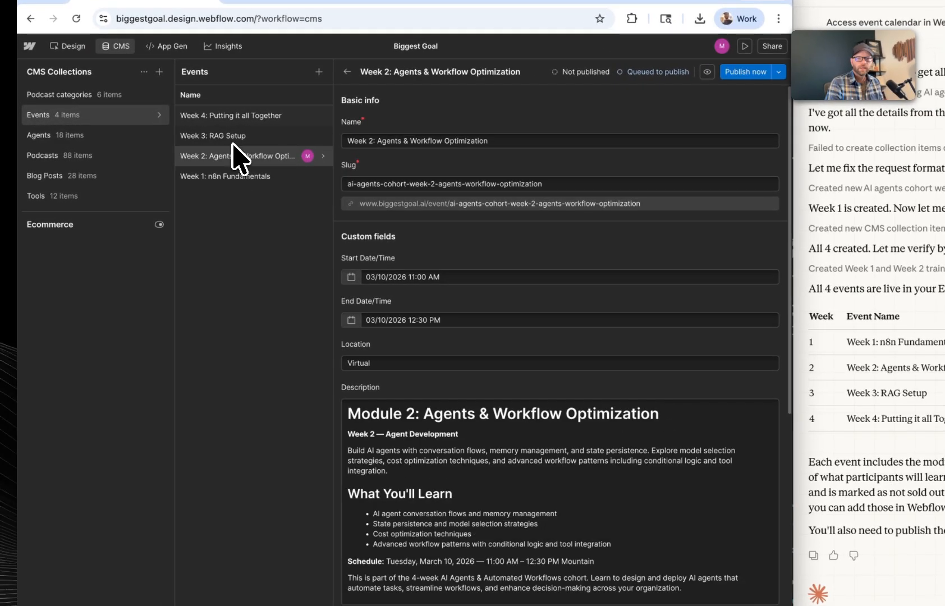
{"action": "left_click", "coordinate": [232, 135]}
{"action": "left_click", "coordinate": [229, 120]}
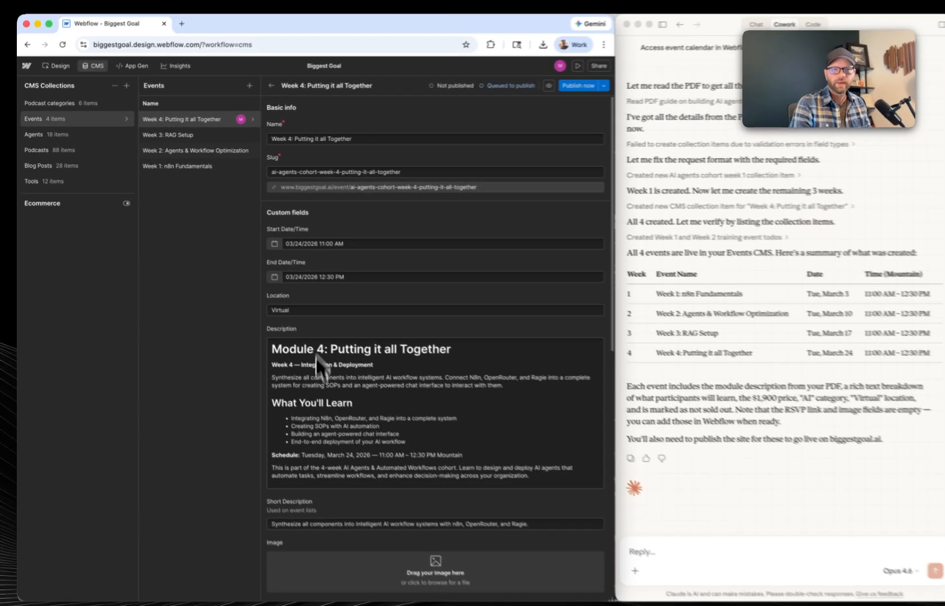
{"action": "scroll", "coordinate": [341, 394], "scroll_direction": "down", "scroll_amount": 3}
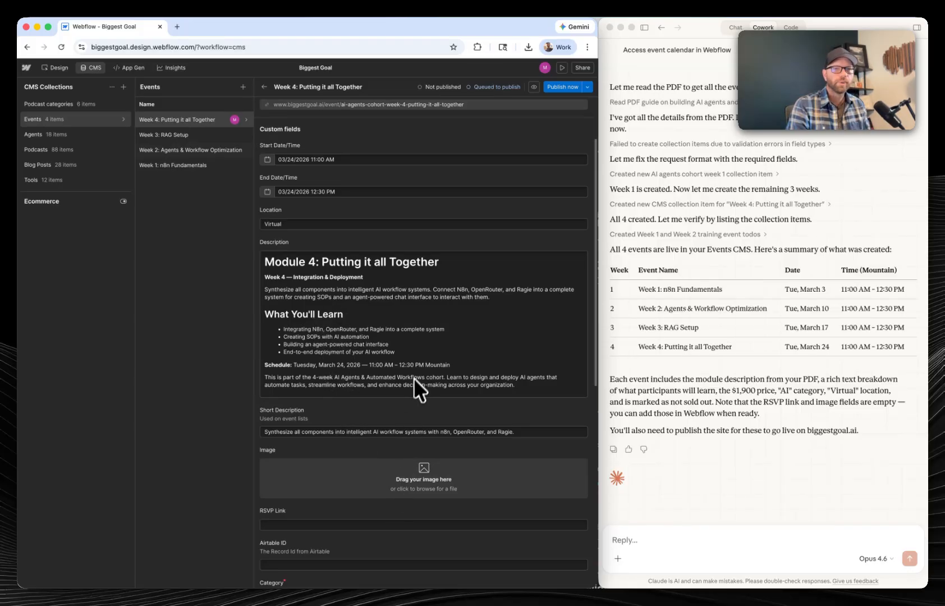
{"action": "scroll", "coordinate": [410, 376], "scroll_direction": "down", "scroll_amount": 2}
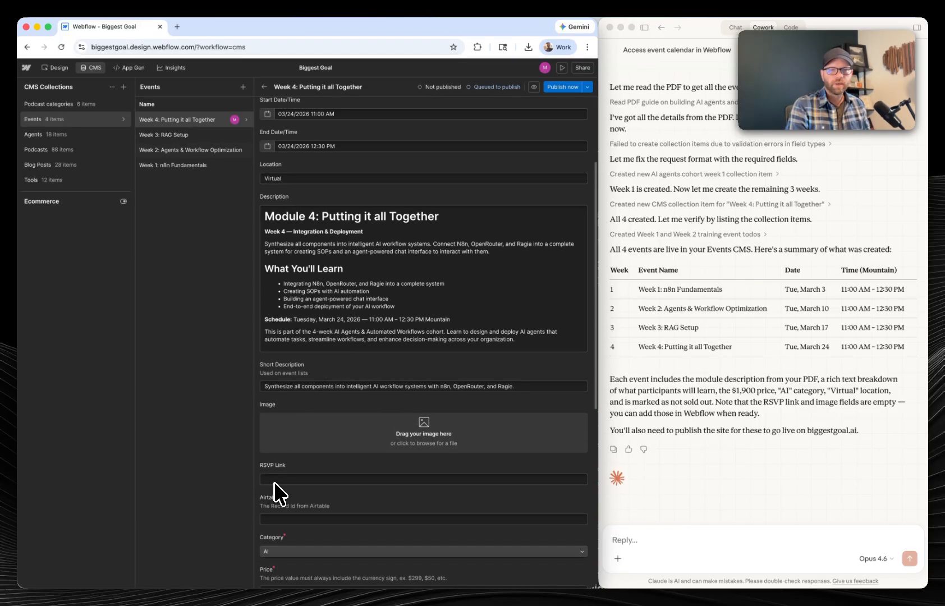
{"action": "scroll", "coordinate": [337, 502], "scroll_direction": "up", "scroll_amount": 5}
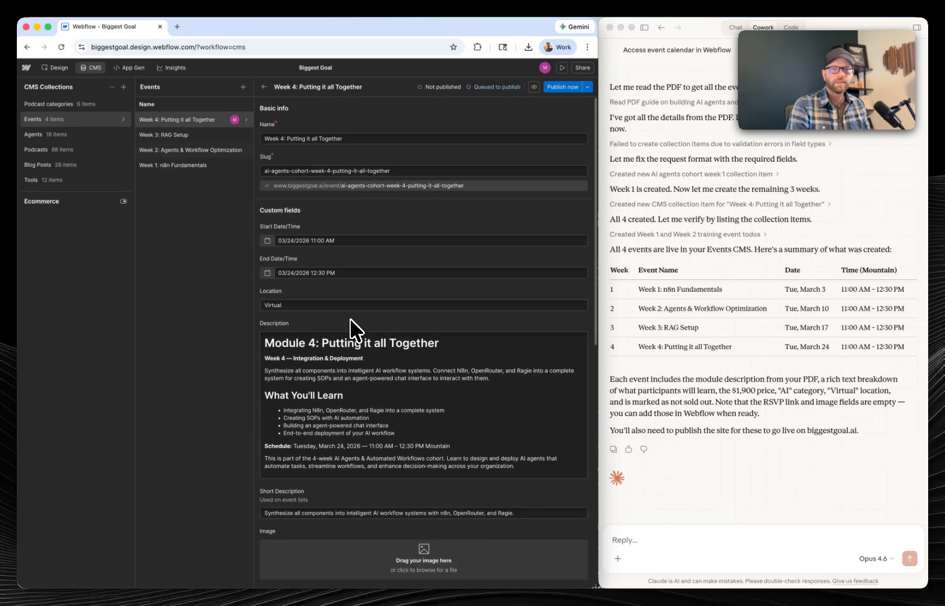